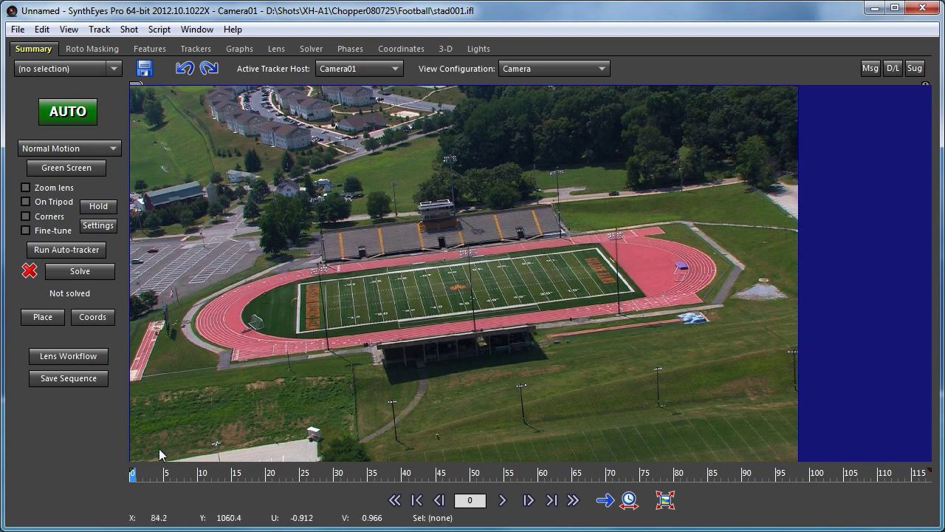
Run the full automatic tracking and solving process on the stadium shot and close the solve report.
click(87, 114)
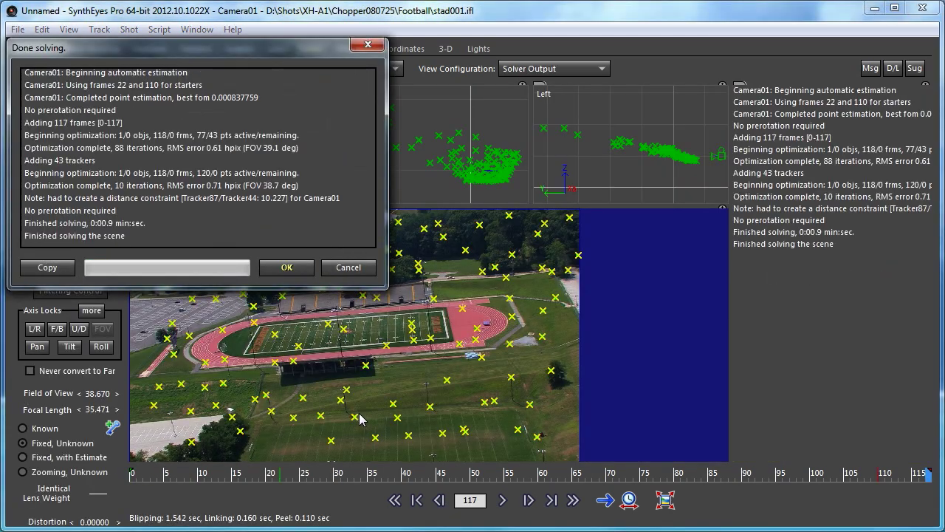
click(288, 268)
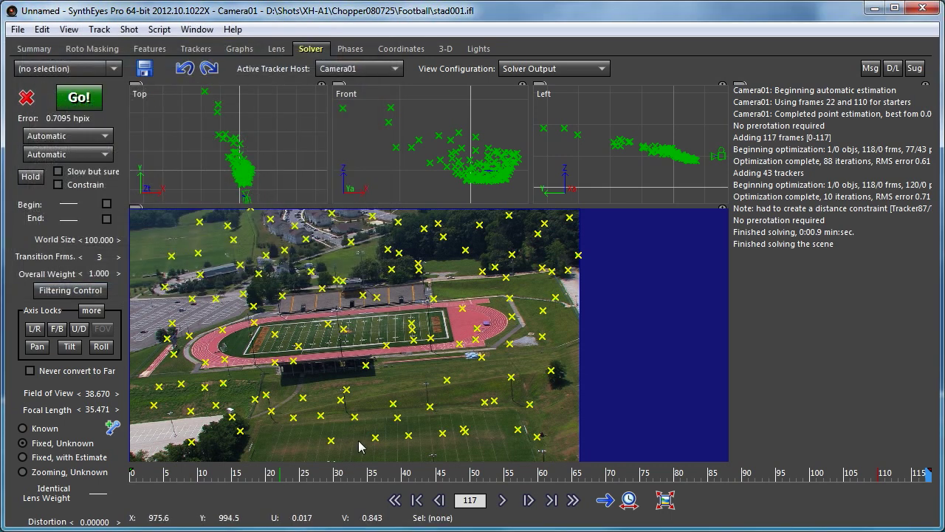
Examine the trackers at the hillside light pole's shadow and top light, scrubbing through the shot to check Tracker12.
scroll(360, 449, up, 5)
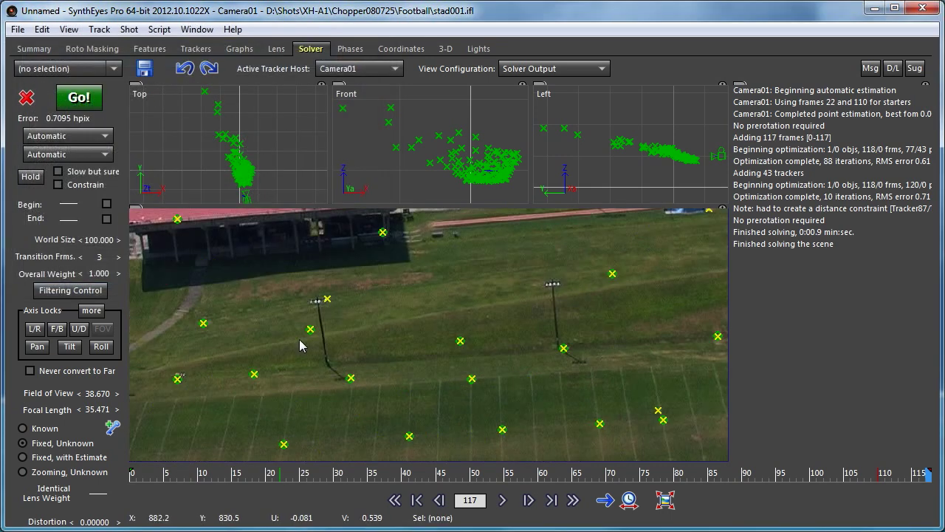
scroll(299, 341, up, 4)
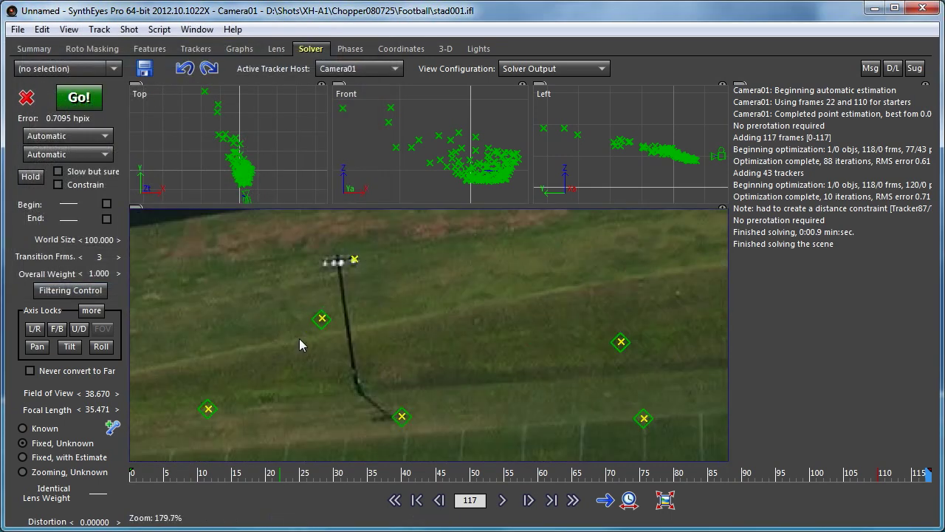
middle_drag(299, 338, 360, 314)
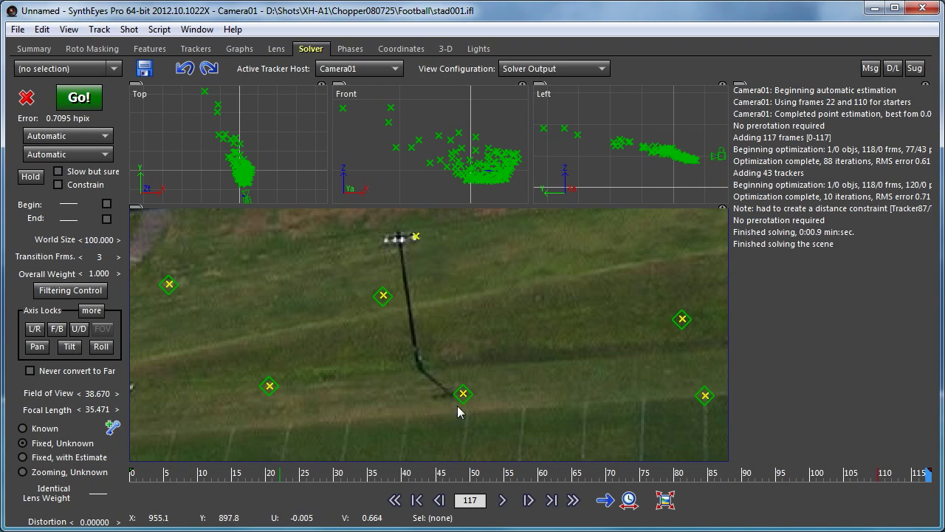
scroll(464, 393, up, 5)
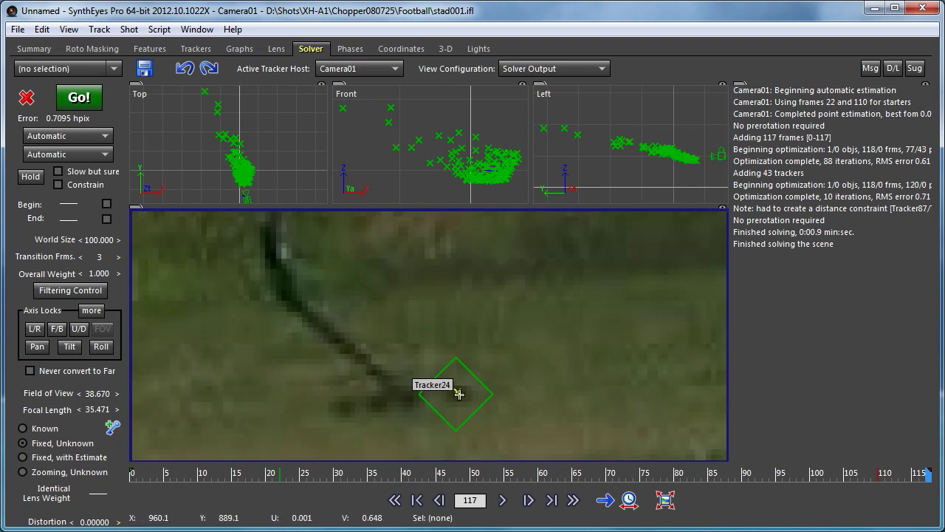
scroll(459, 393, down, 5)
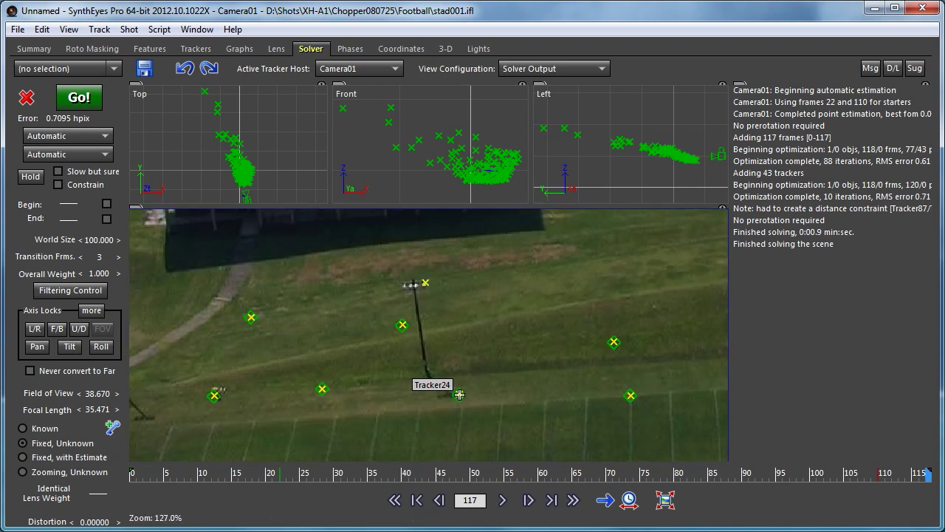
click(425, 282)
drag(306, 478, 550, 479)
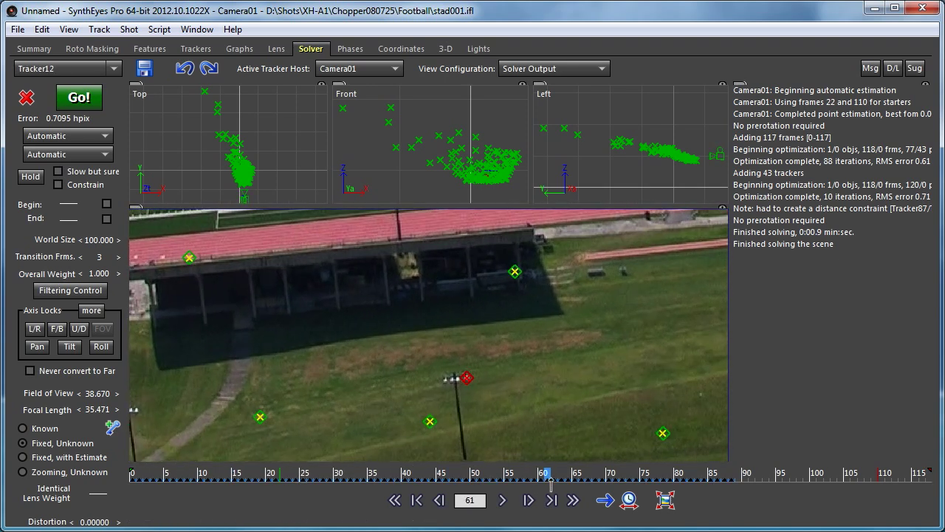
scroll(434, 351, up, 5)
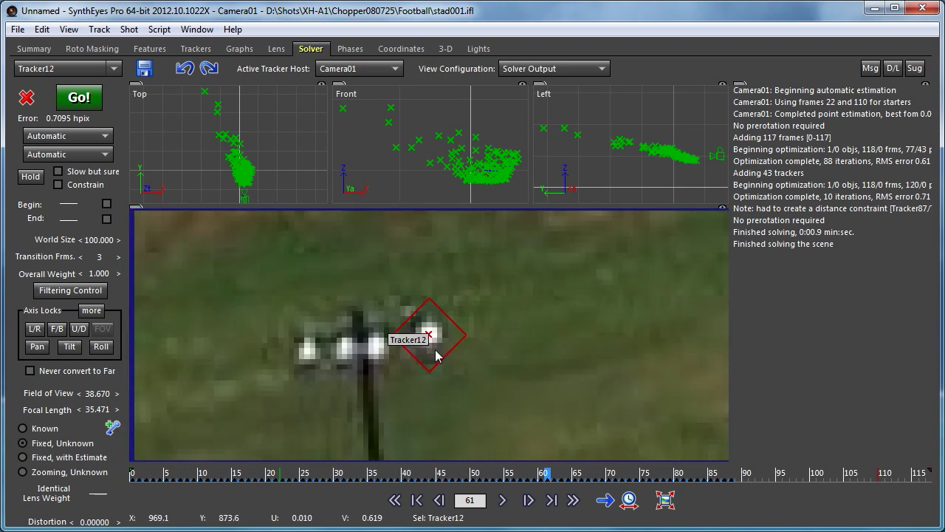
drag(260, 478, 274, 502)
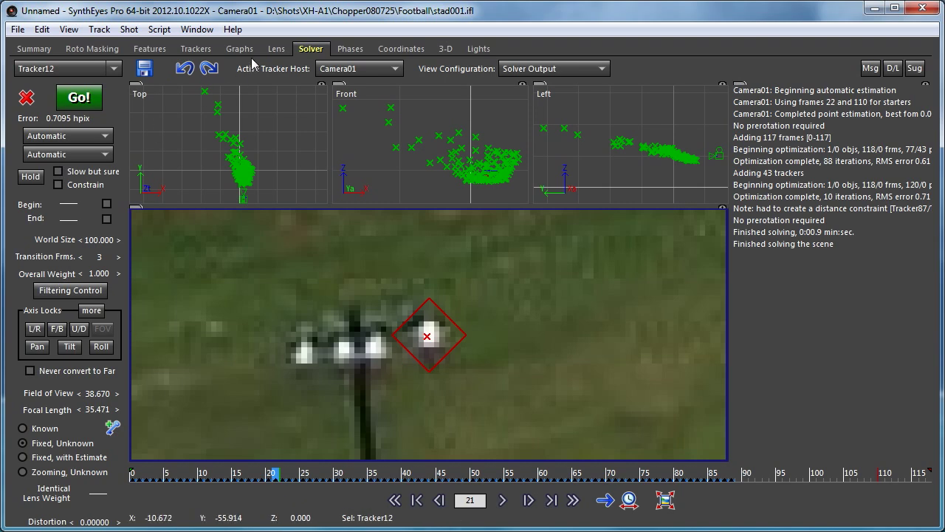
Enable the lens distortion calculation for the camera solve.
click(274, 50)
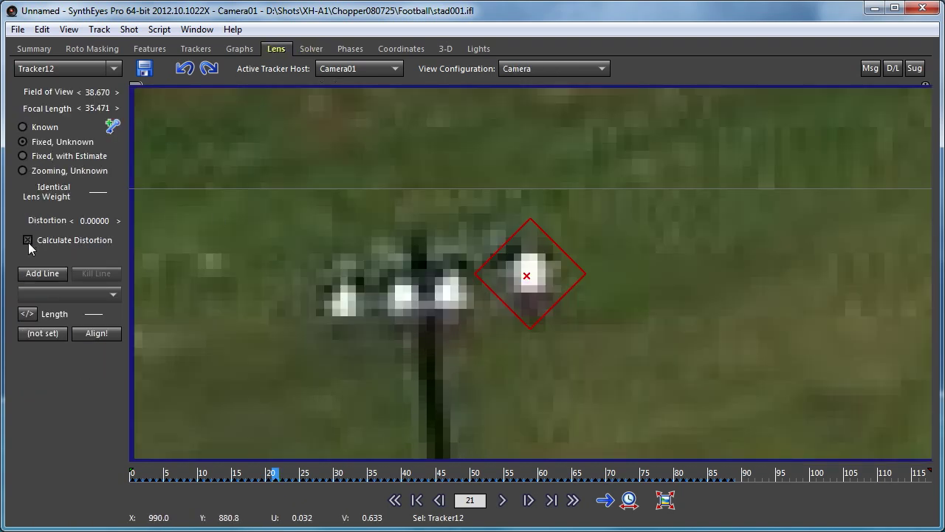
click(313, 48)
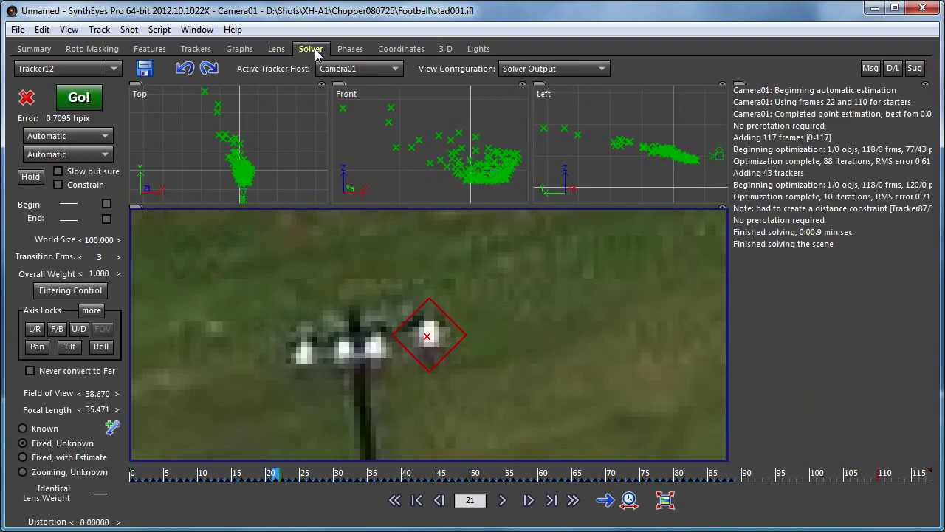
Create a tracker on the end light of the next light pole along the hillside at frame 21.
click(196, 49)
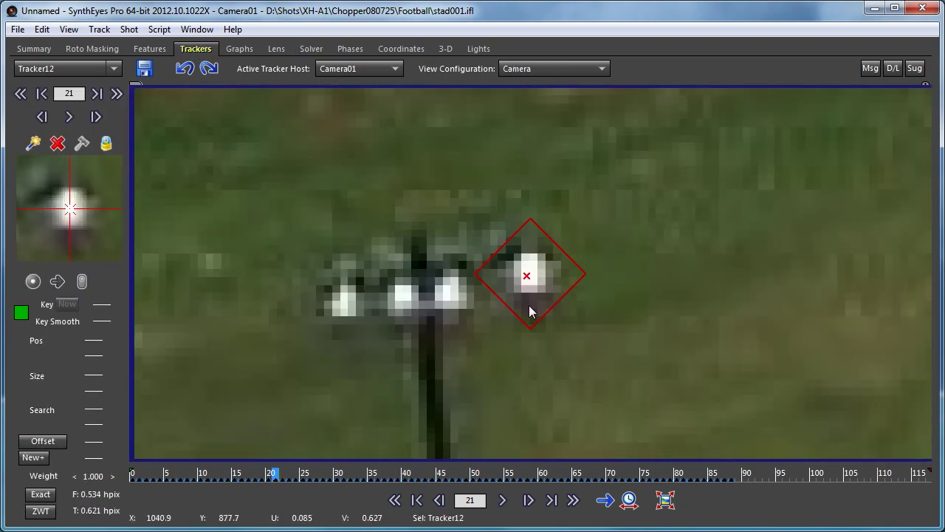
scroll(590, 266, down, 8)
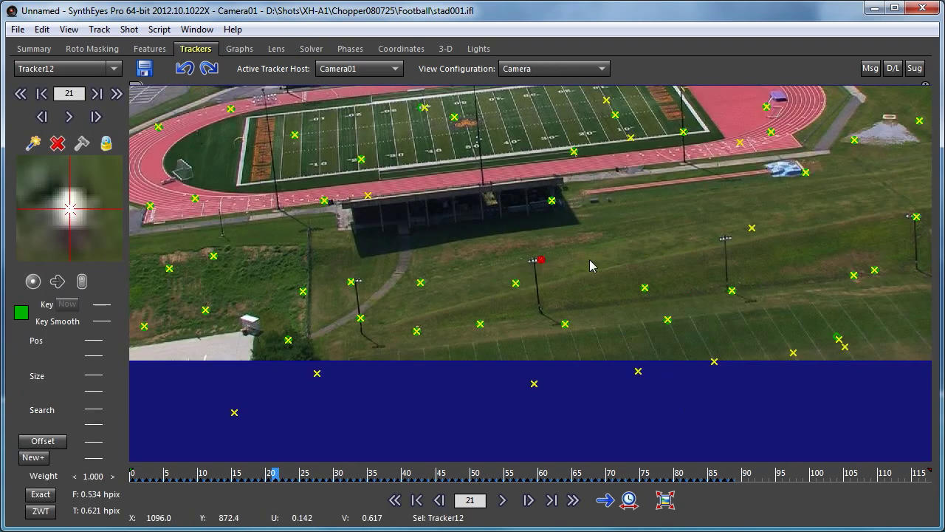
middle_drag(726, 266, 478, 272)
scroll(515, 262, up, 5)
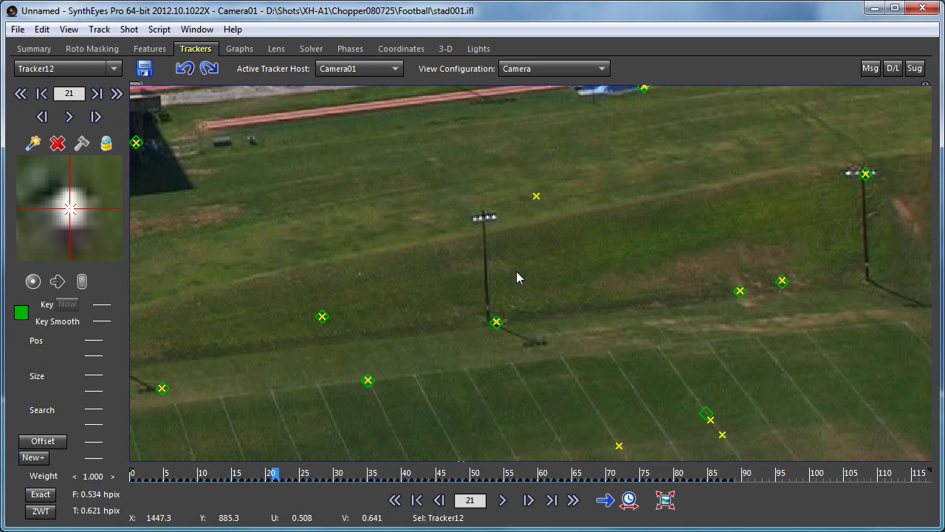
scroll(516, 271, up, 2)
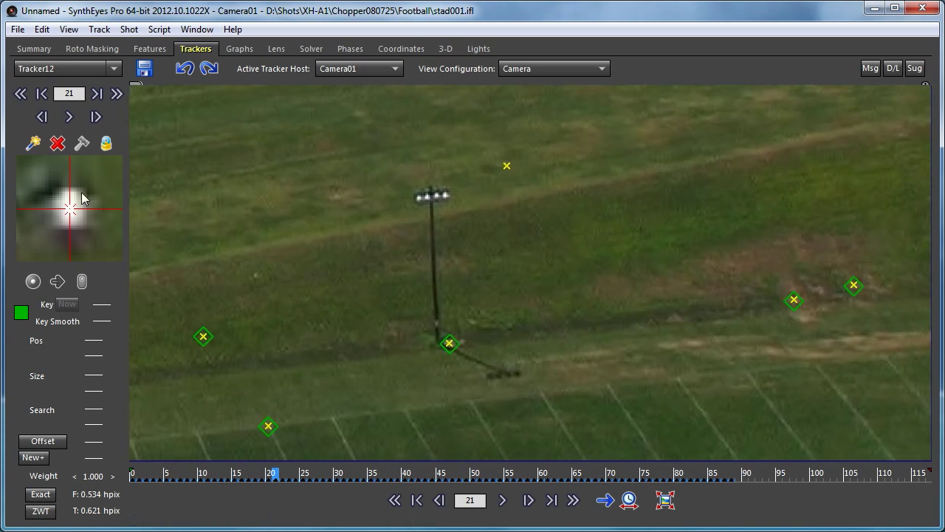
click(34, 144)
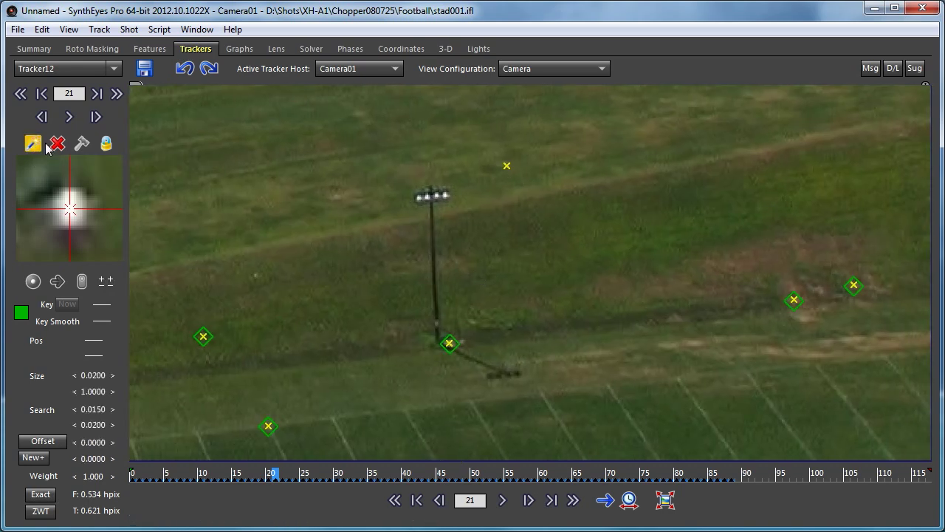
drag(449, 203, 440, 200)
Make the new light tracker a pattern-matching tracker with size 0.0080 and centre it on the light.
click(32, 281)
click(34, 301)
drag(91, 376, 82, 376)
drag(109, 232, 109, 225)
Add a second tracker on the shadow of that pole's lights and track both forward to frame 117.
drag(517, 373, 519, 374)
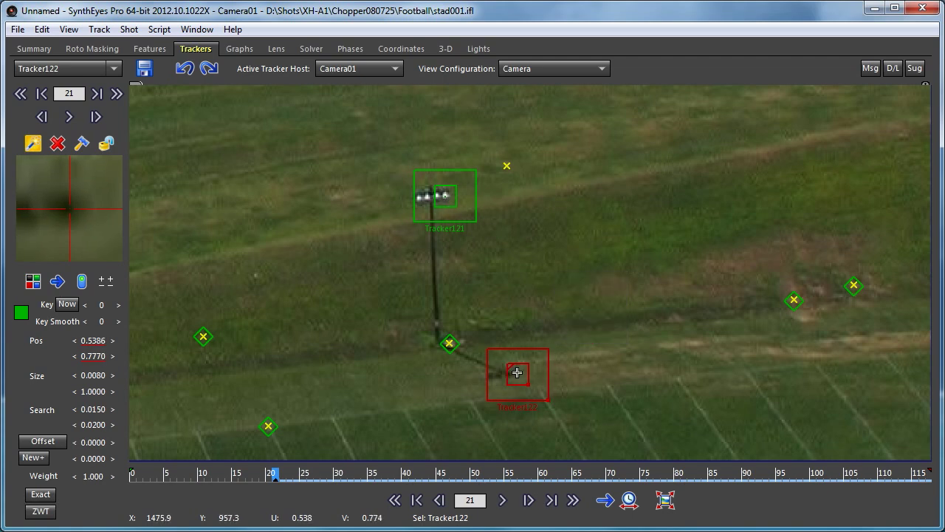
click(502, 500)
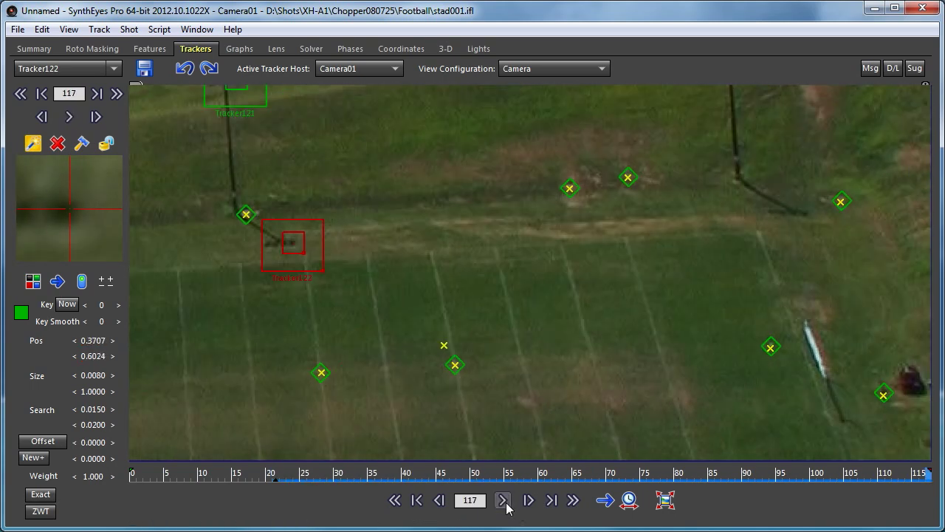
middle_drag(474, 318, 595, 390)
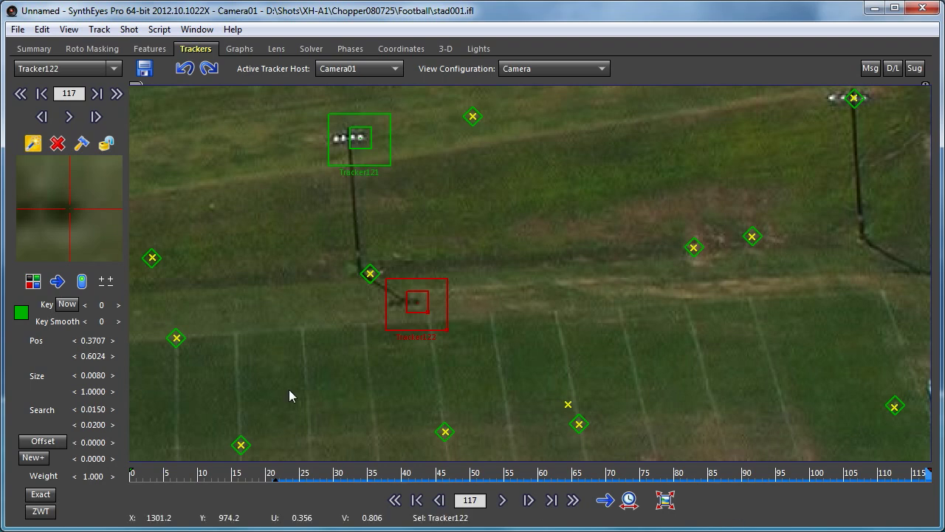
Track the shadow tracker and the pole light tracker backward to frame 0 and lock both.
click(57, 282)
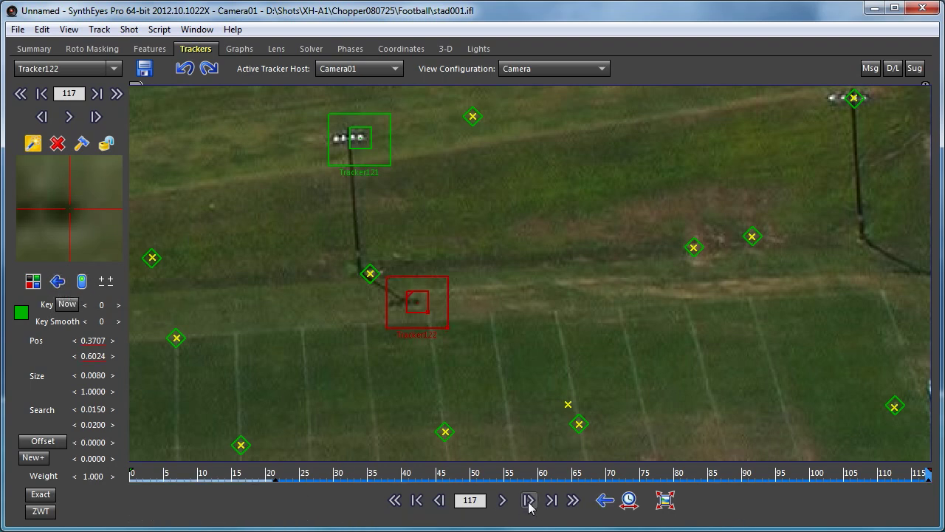
click(505, 501)
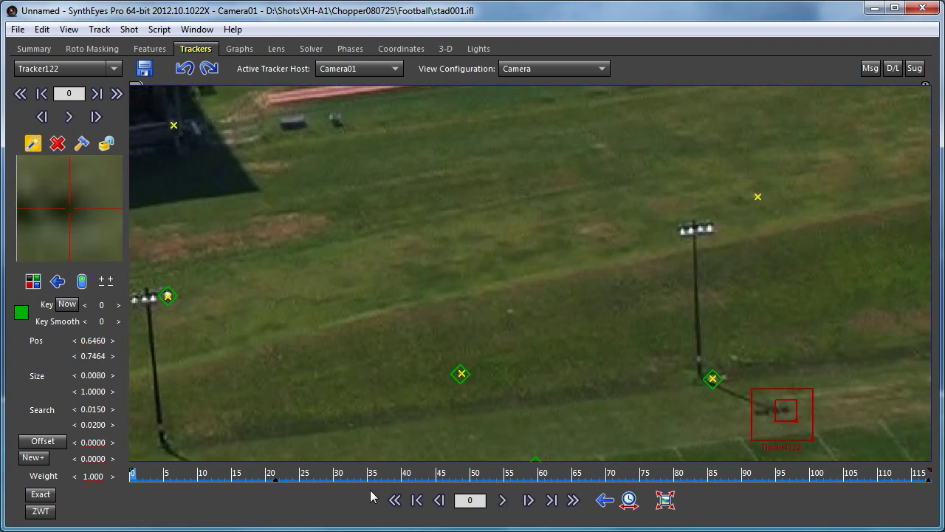
drag(311, 478, 276, 503)
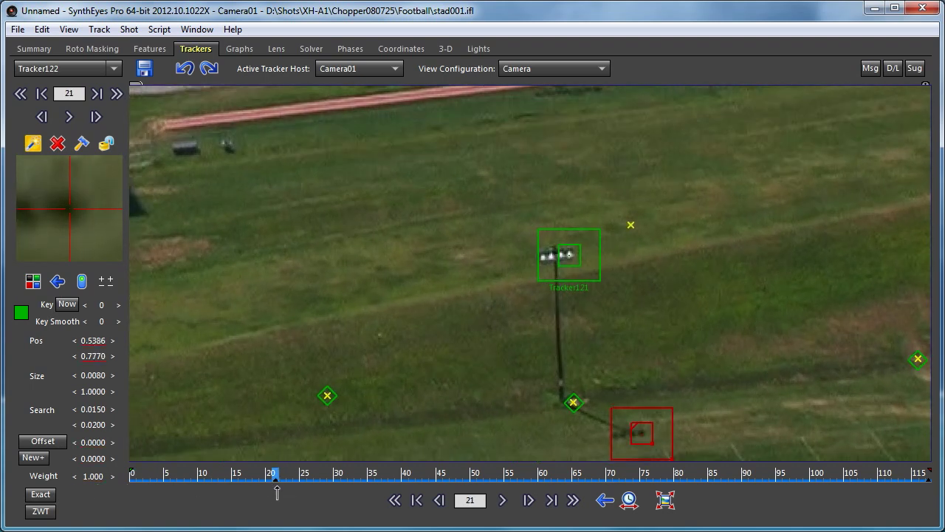
click(595, 253)
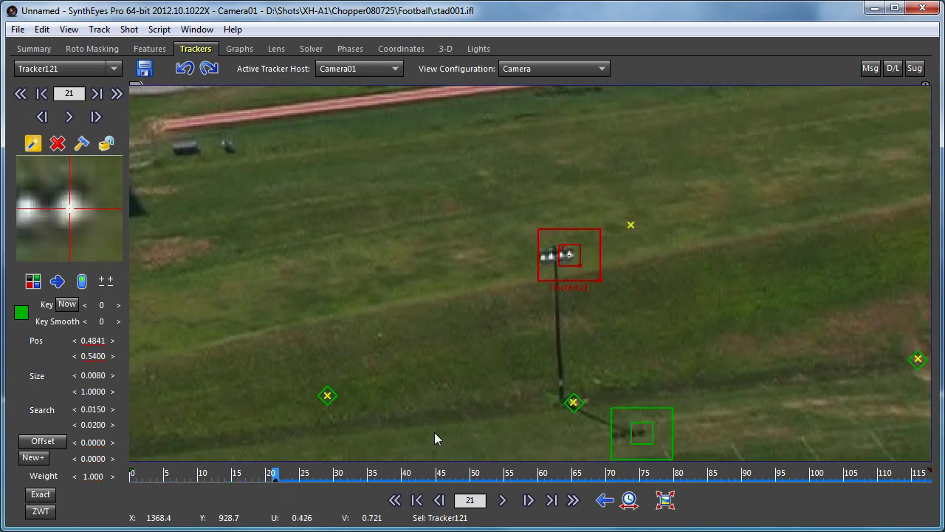
click(58, 281)
click(69, 116)
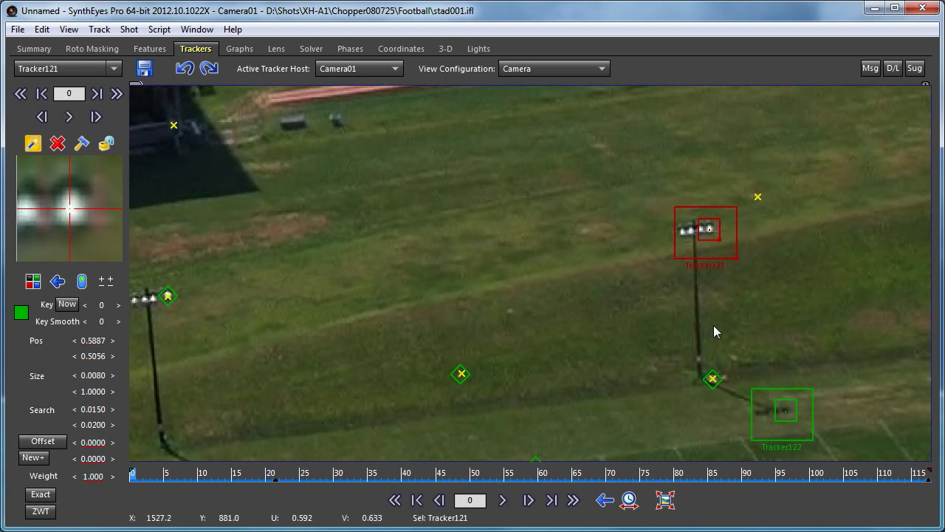
click(774, 389)
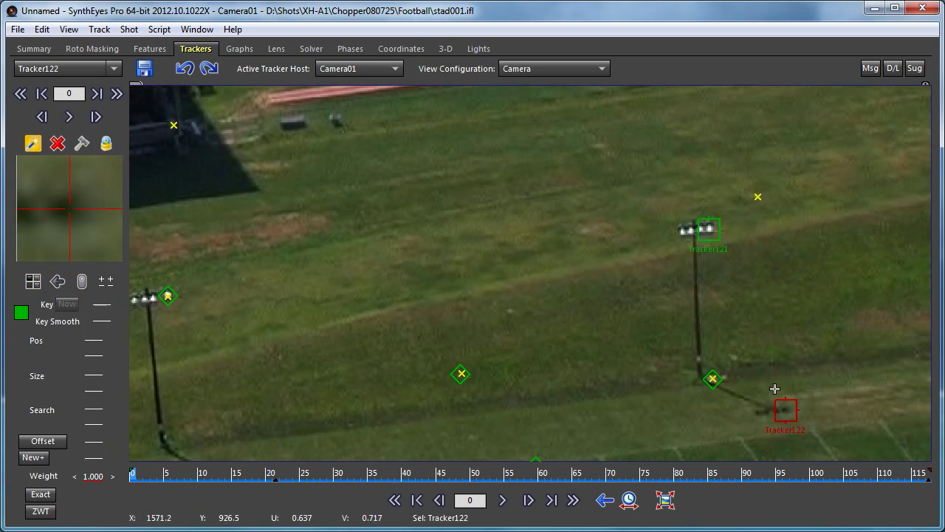
Set the solving mode to Refine, solve the scene again and close the solve report.
click(309, 50)
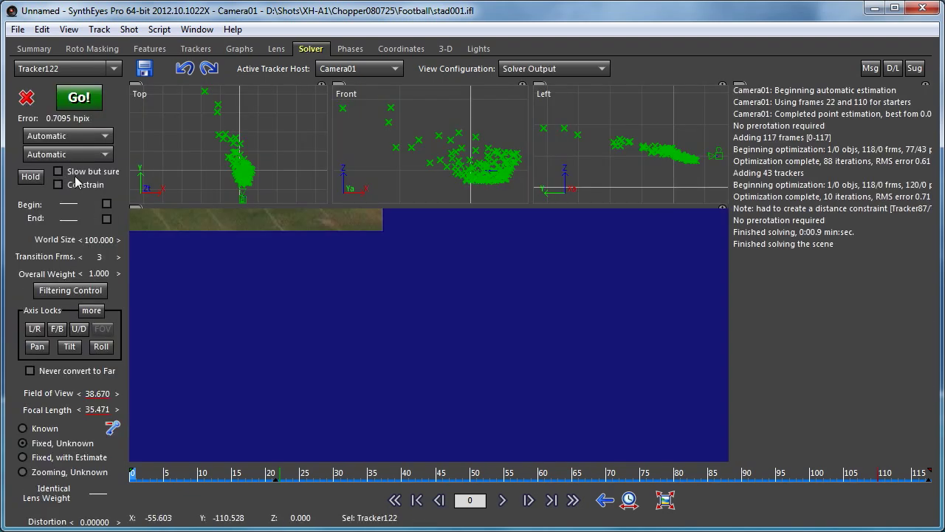
click(66, 136)
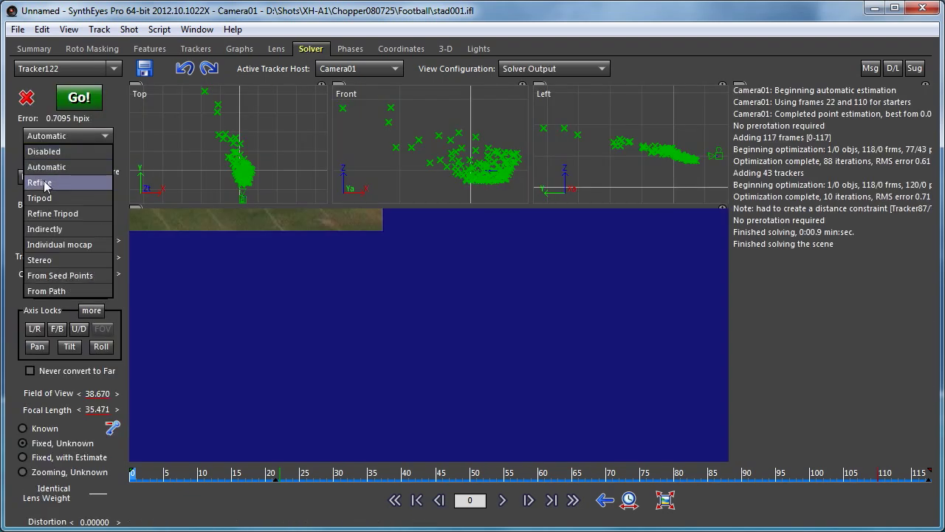
click(66, 180)
click(78, 98)
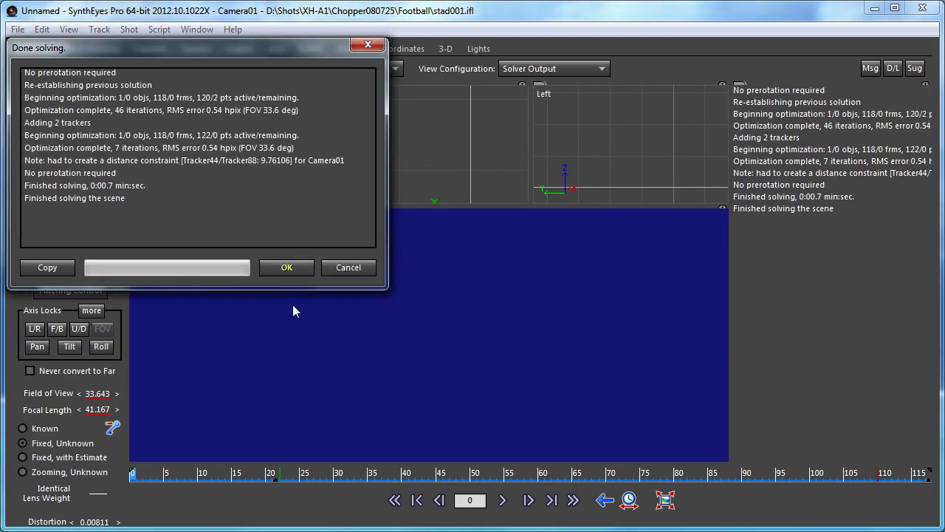
click(280, 269)
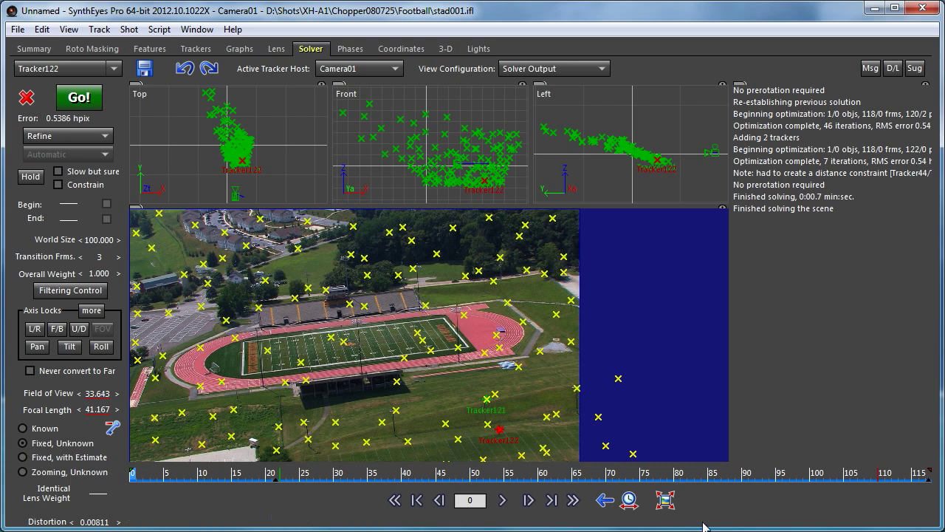
Check how Tracker12 fits the first pole's light in the refined solution while scrubbing back to frame 0.
scroll(407, 423, up, 5)
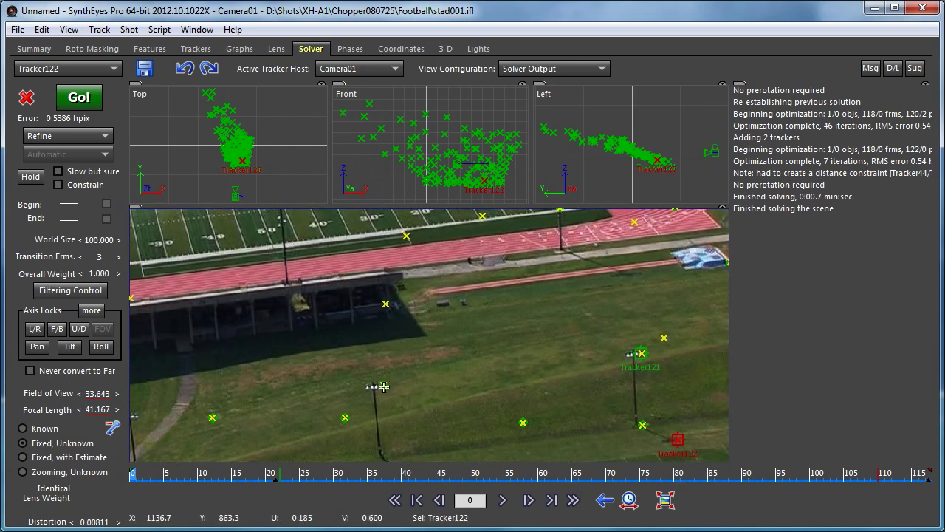
scroll(362, 395, up, 5)
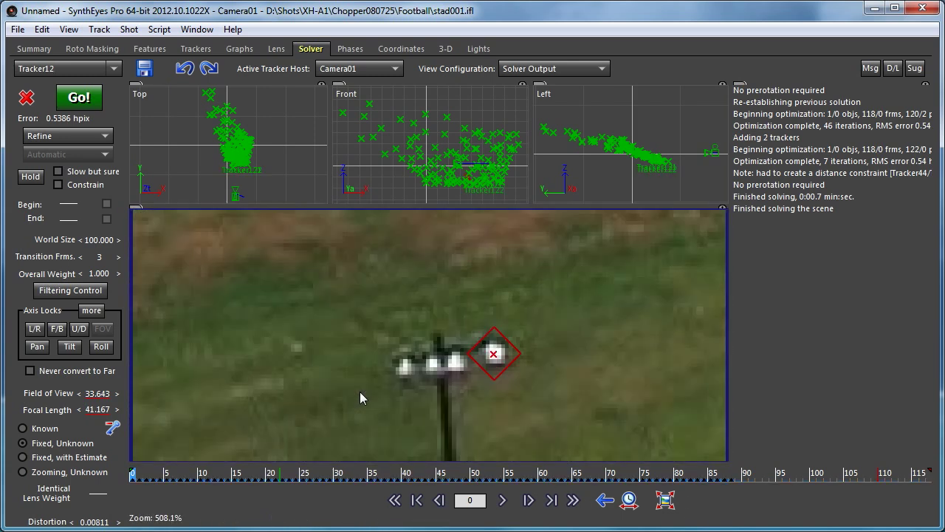
key(5)
drag(381, 476, 131, 502)
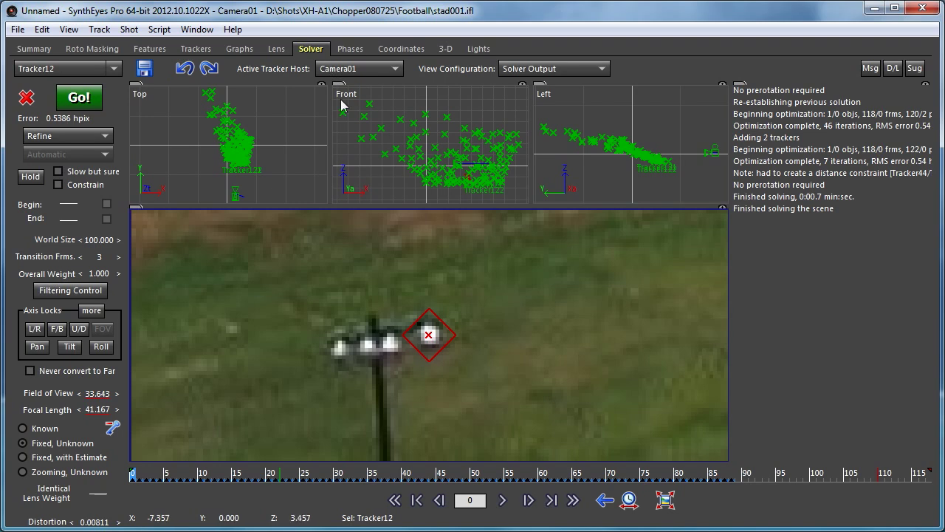
Create a new light in the lighting setup and make it a far-away light.
click(478, 49)
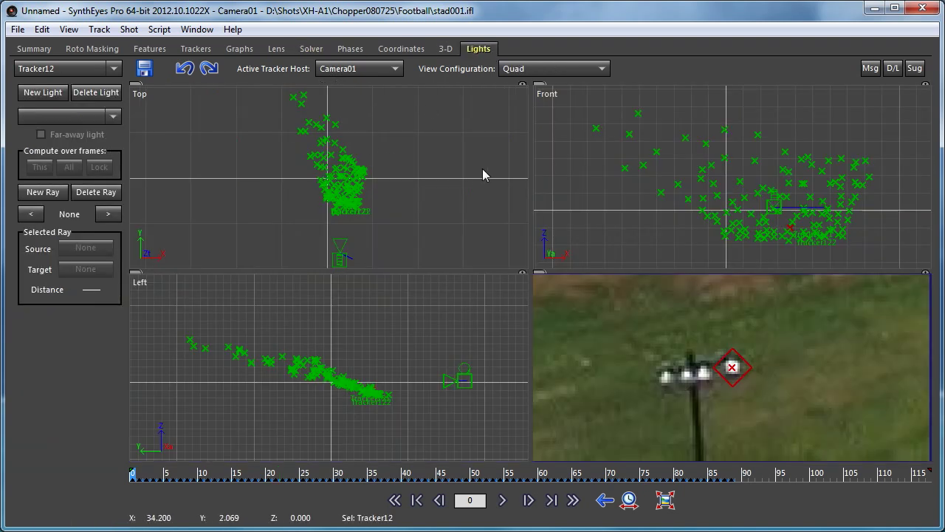
scroll(670, 342, down, 8)
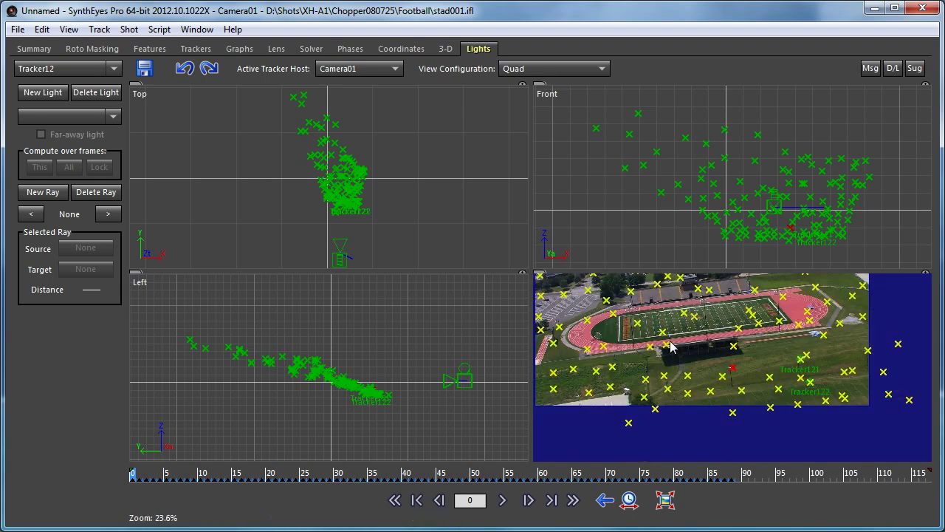
scroll(670, 342, up, 4)
scroll(670, 341, down, 2)
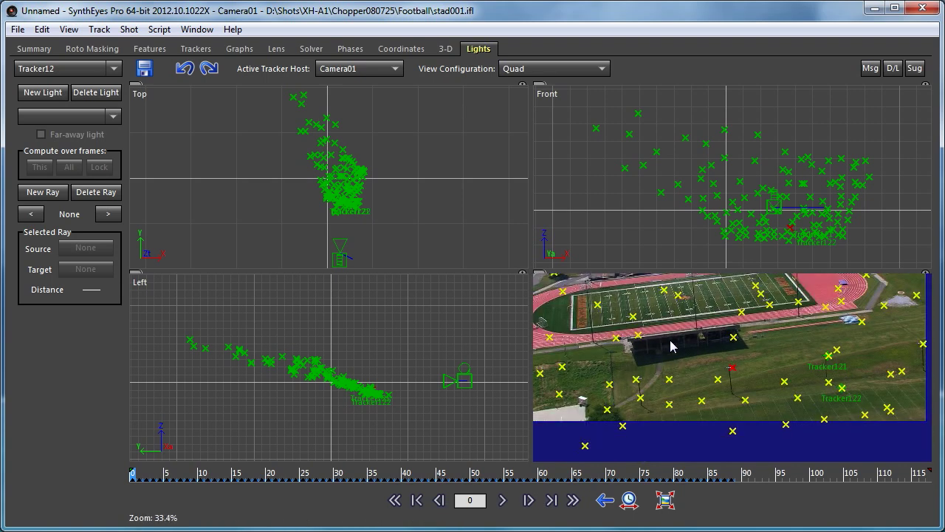
click(33, 93)
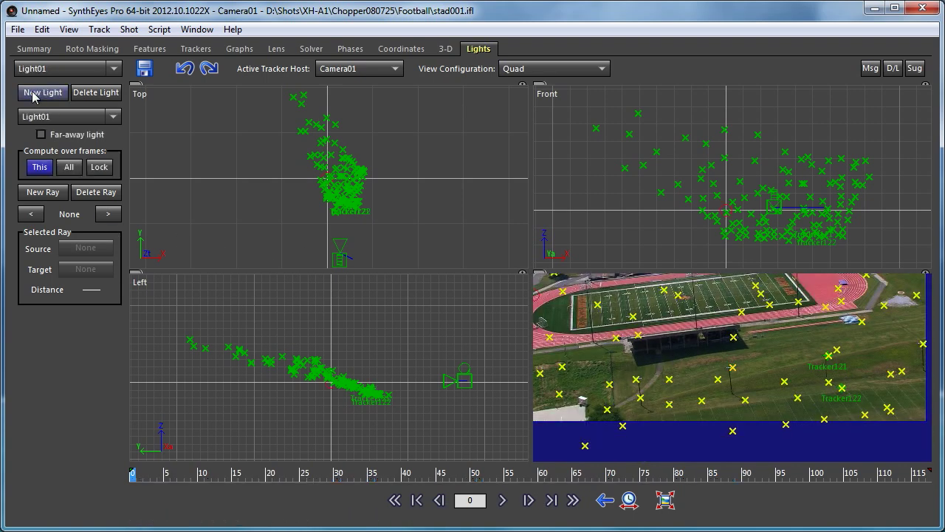
click(41, 134)
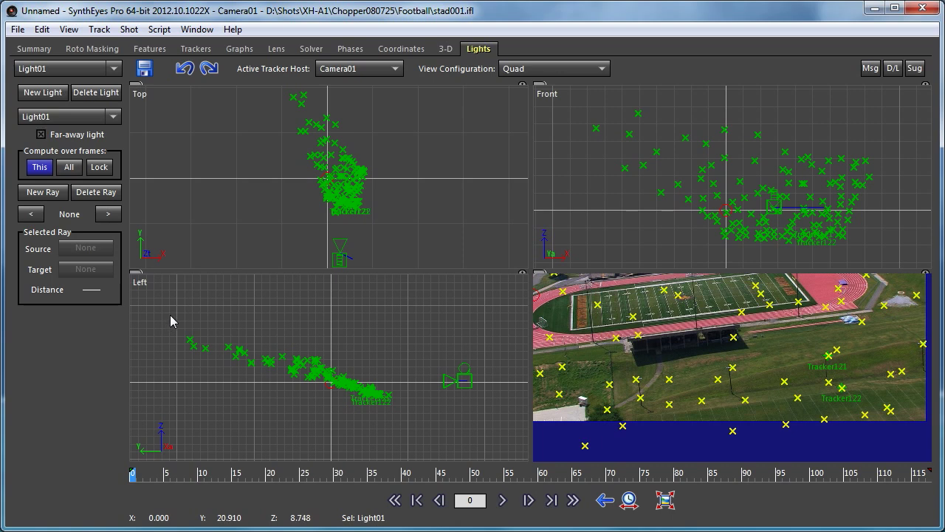
Add a ray to Light01 running from Tracker12 on the pole light to Tracker24 on its shadow.
click(42, 193)
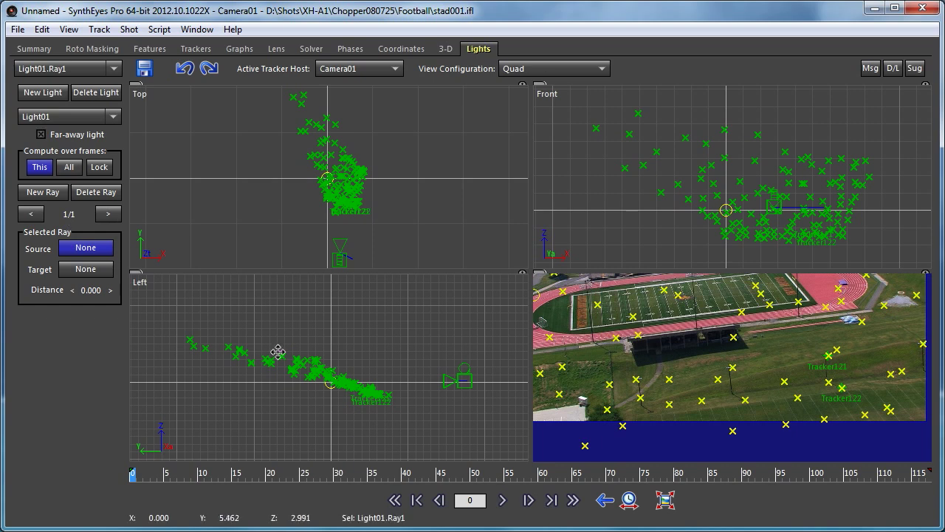
click(731, 367)
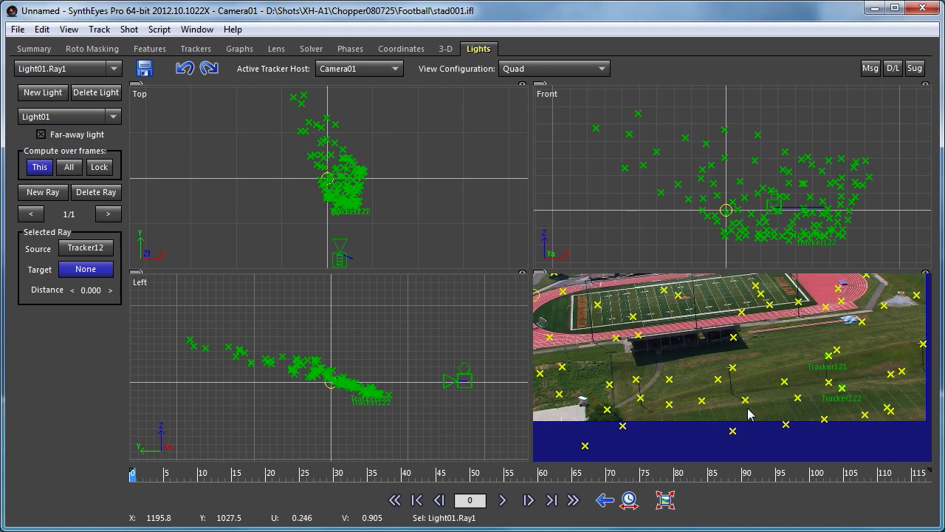
click(746, 399)
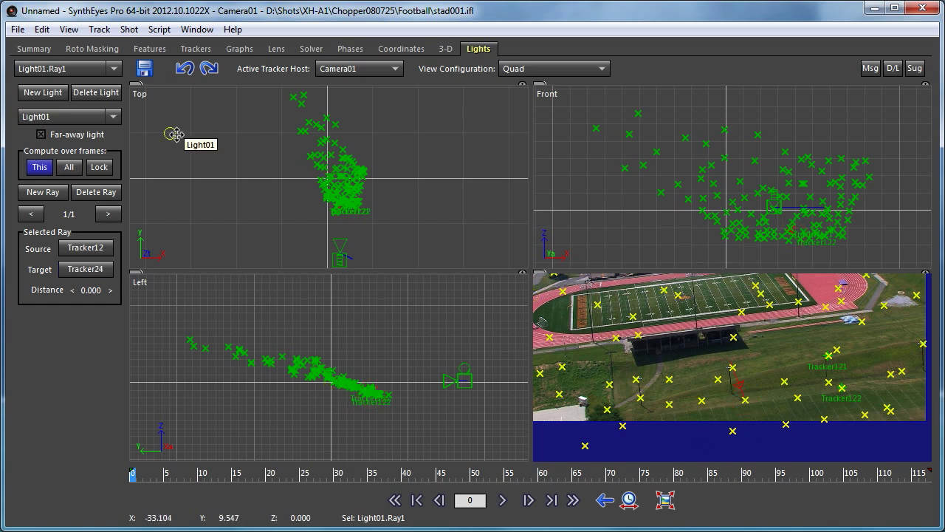
scroll(712, 158, down, 5)
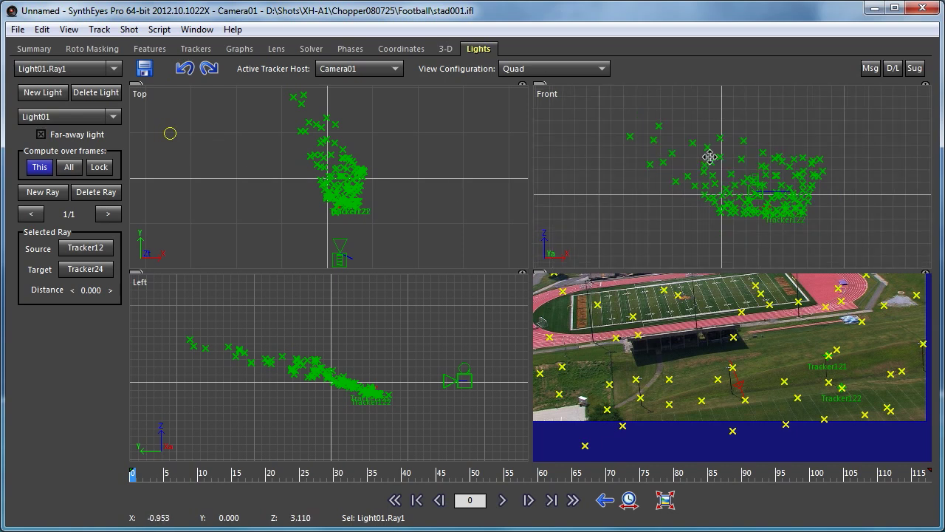
scroll(709, 157, down, 5)
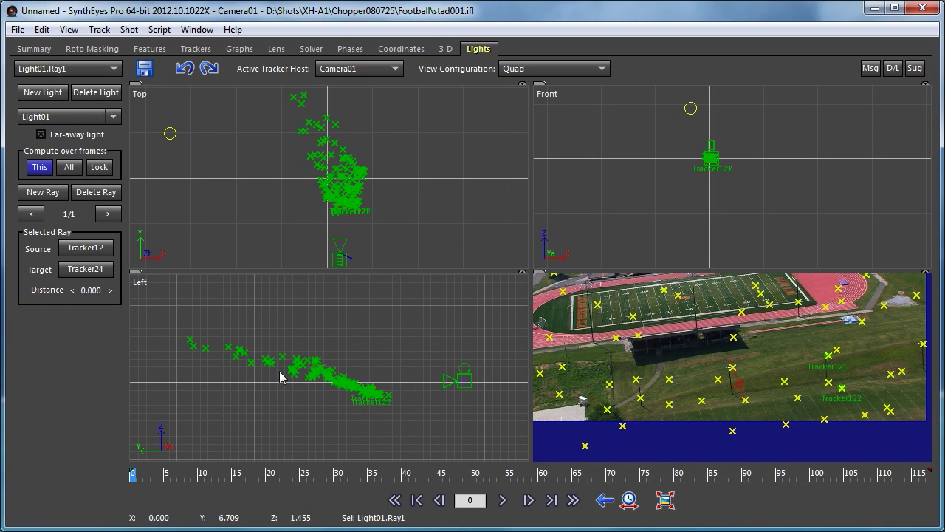
Add a second ray to Light01 with Tracker121 as source and Tracker122 as target.
click(33, 193)
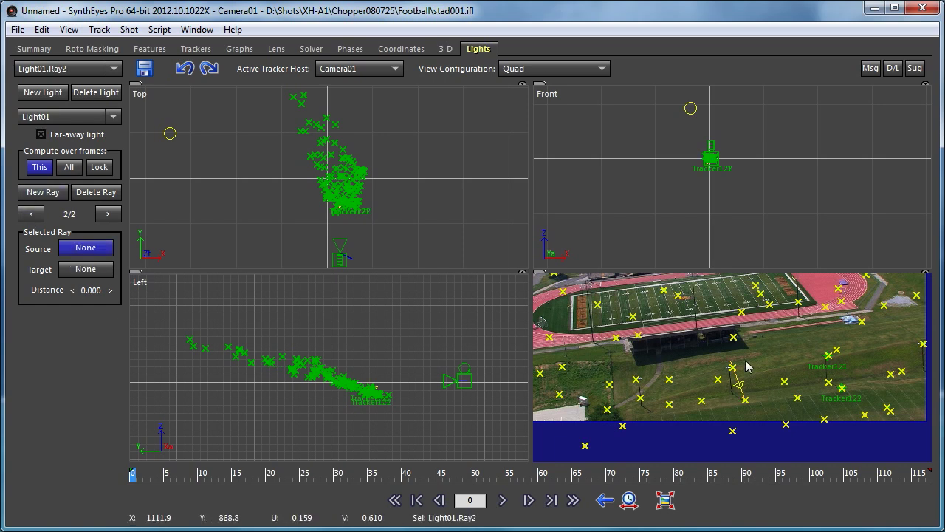
click(828, 356)
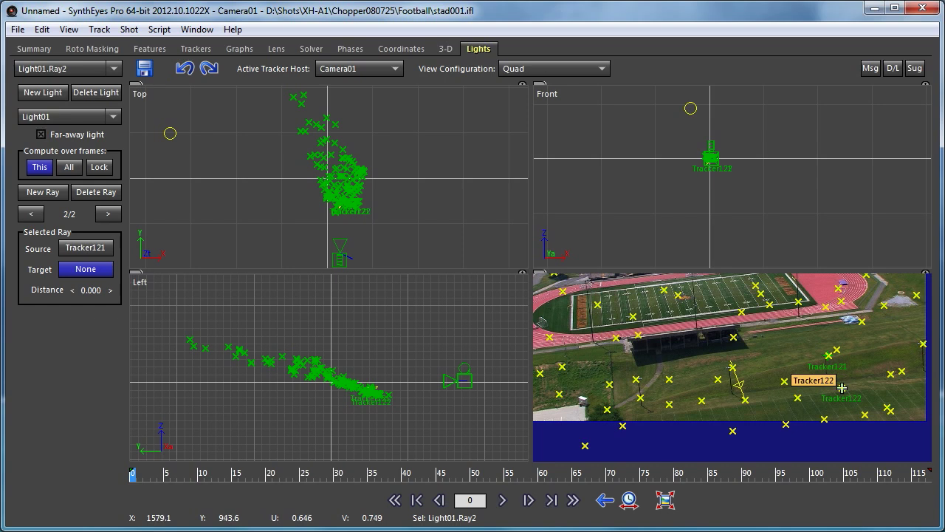
click(842, 390)
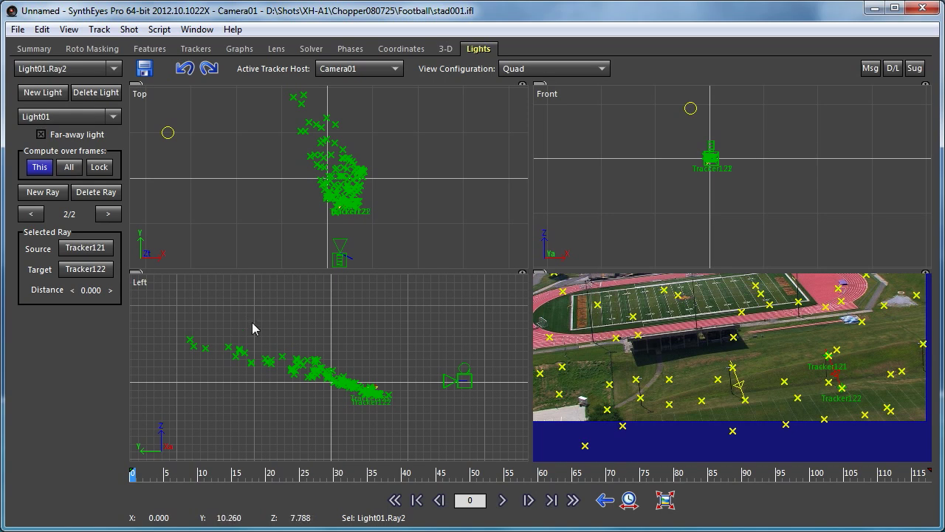
Open the coordinate system setup and show only the camera view, framed on the stadium track.
click(311, 49)
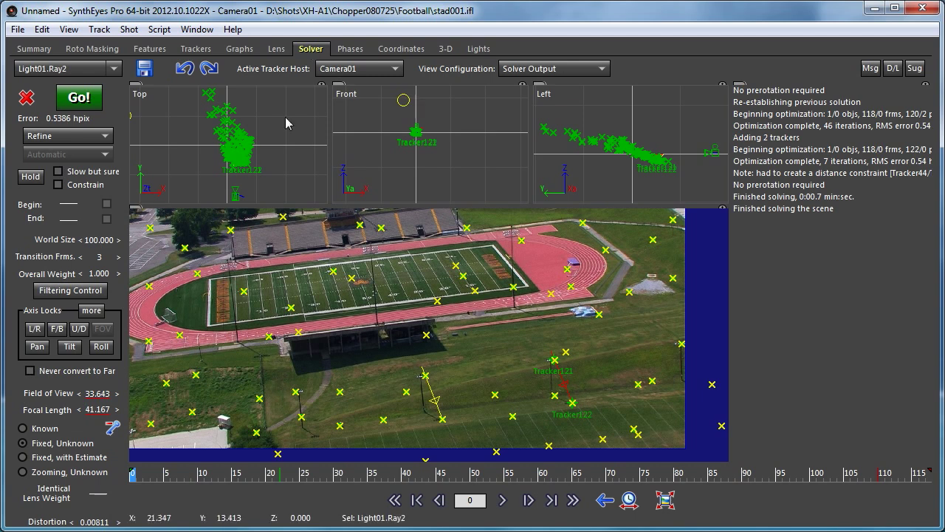
click(401, 49)
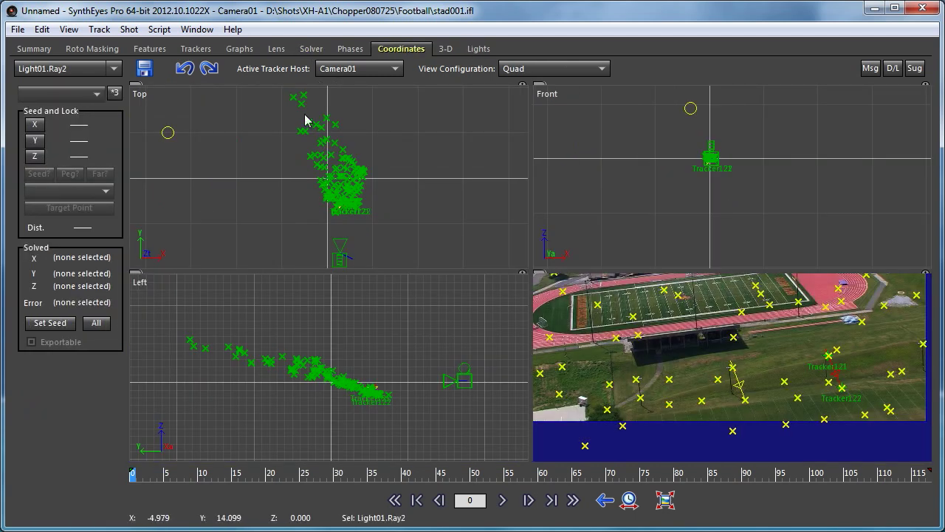
scroll(623, 323, down, 4)
middle_drag(619, 307, 669, 348)
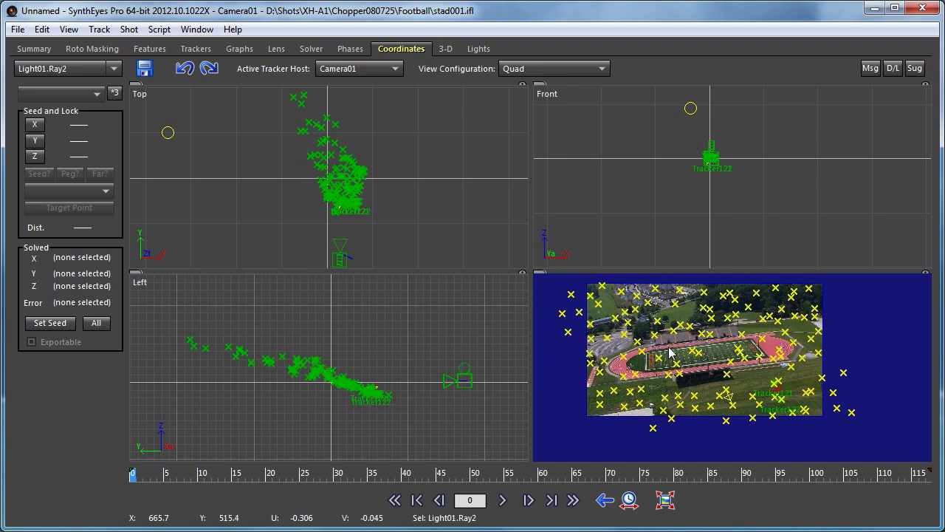
scroll(669, 353, up, 4)
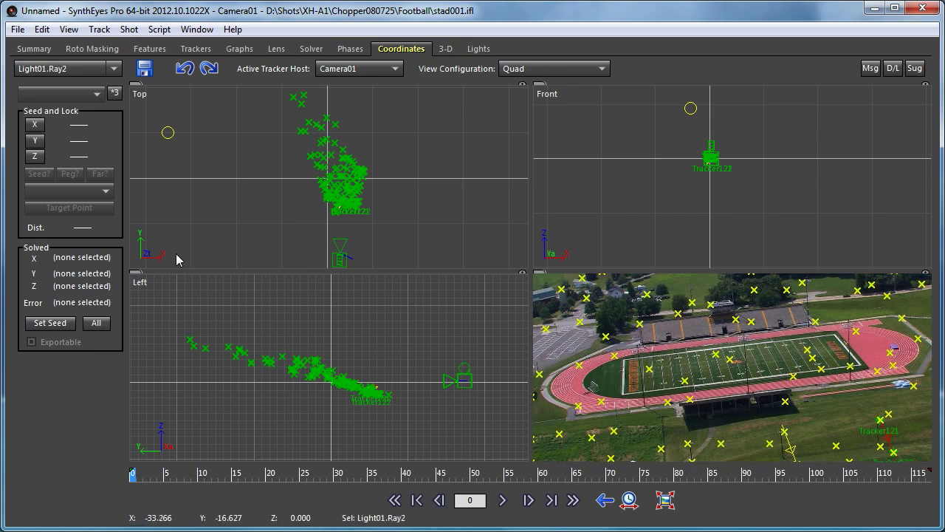
click(196, 51)
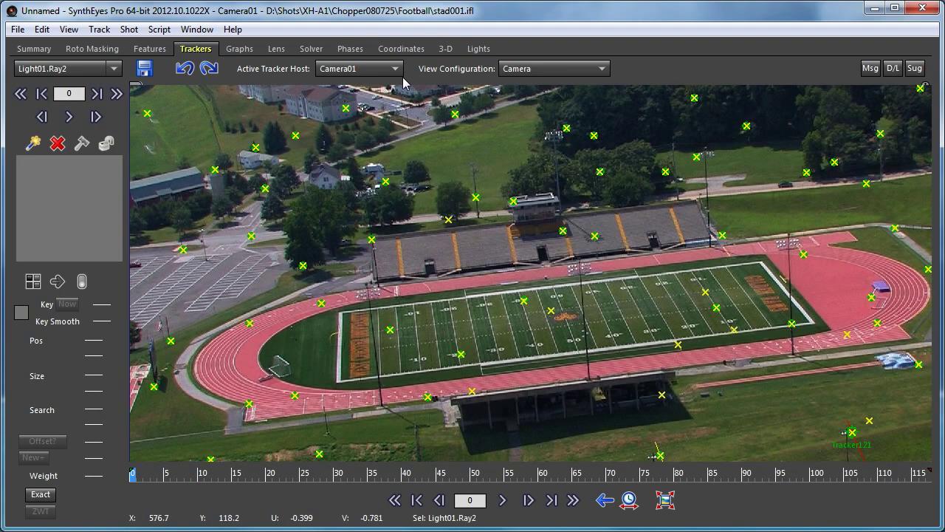
click(403, 50)
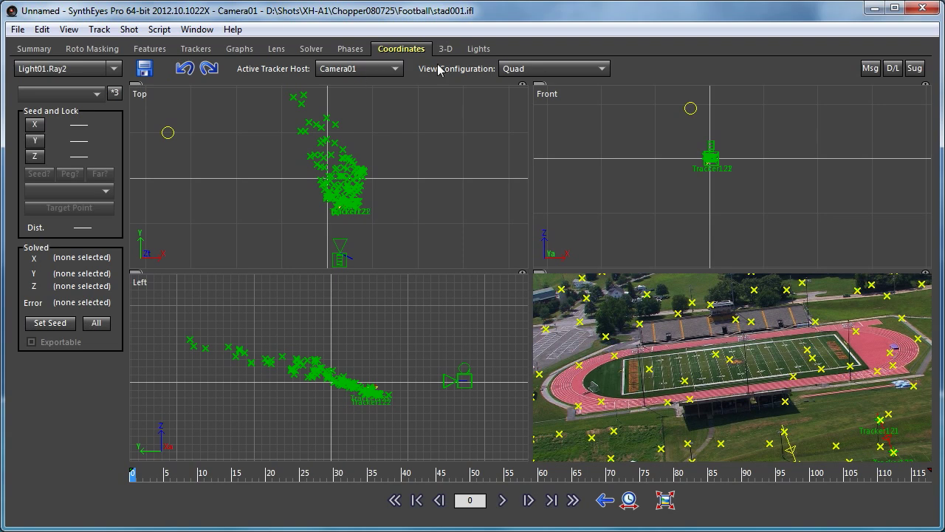
click(517, 68)
click(521, 86)
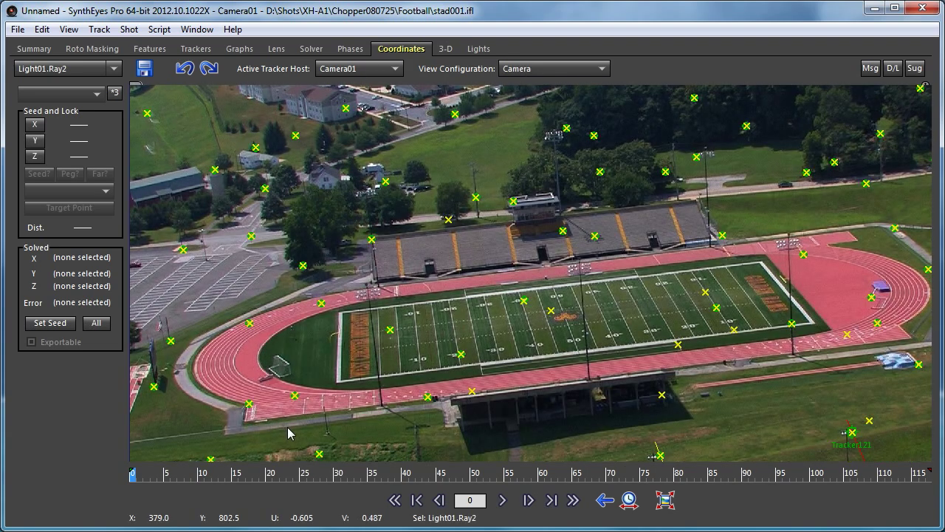
Align the scene with Tracker52 as origin, Tracker112 at X 20 and Tracker41 as the plane point, then re-solve it.
click(114, 92)
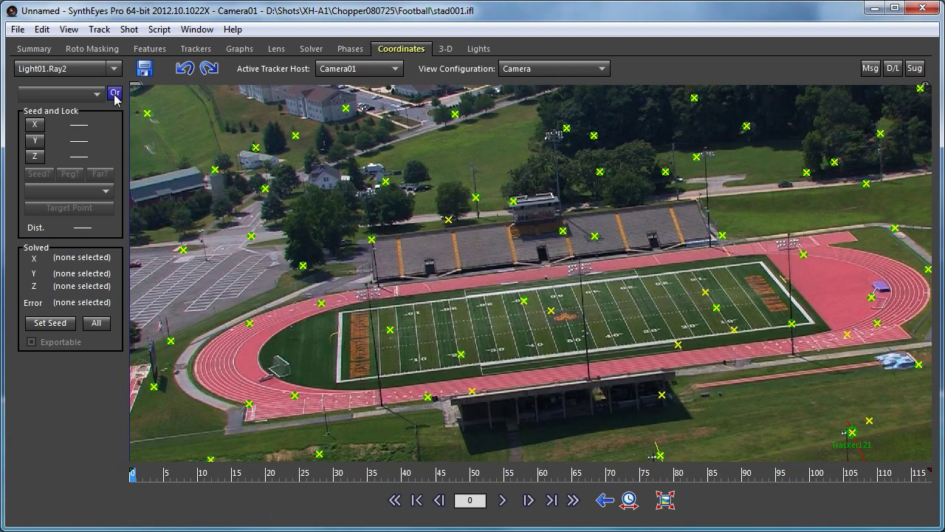
click(249, 404)
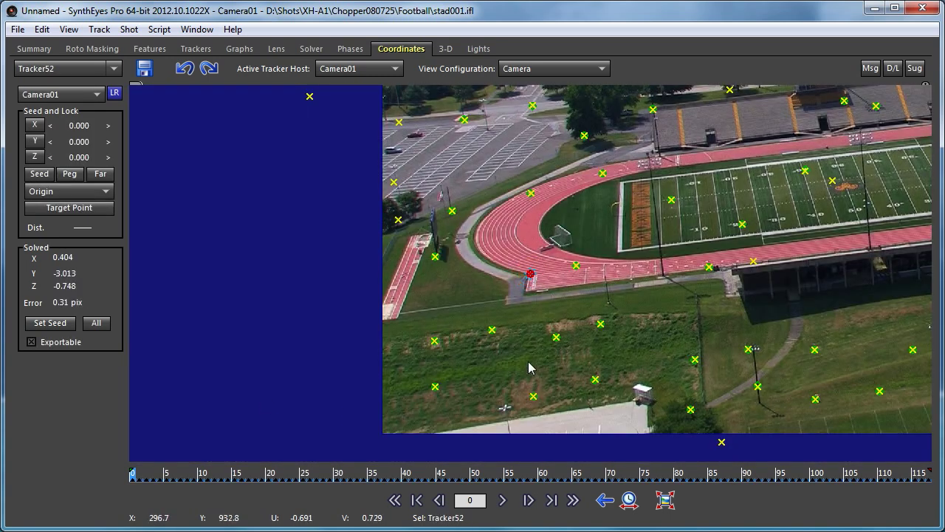
scroll(525, 384, down, 3)
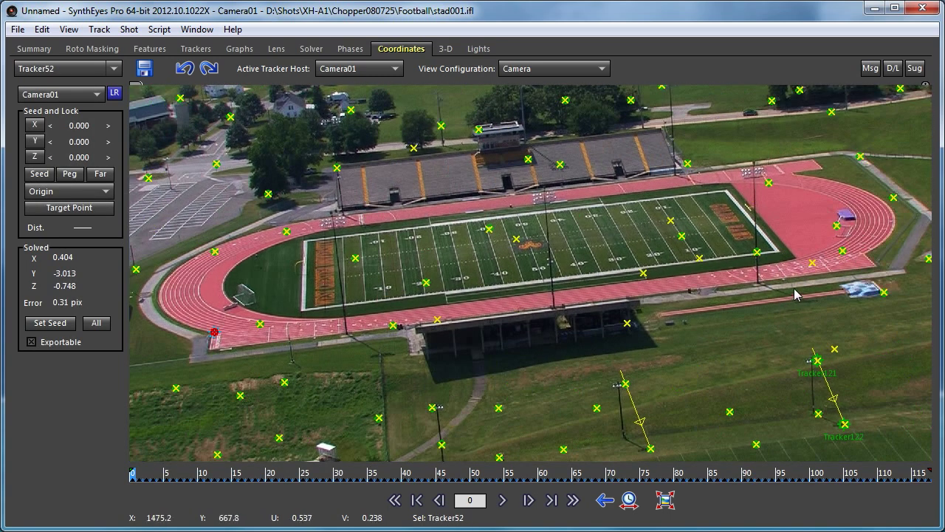
click(814, 261)
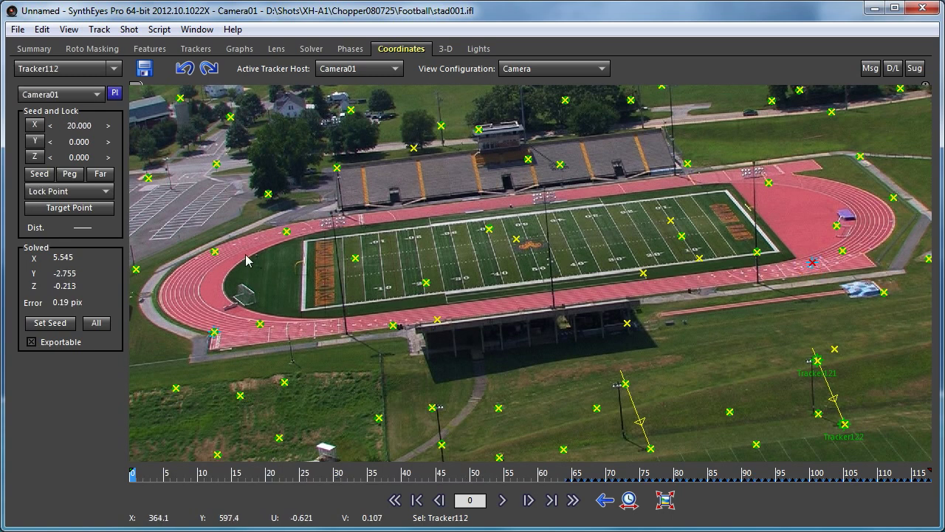
click(215, 251)
click(591, 464)
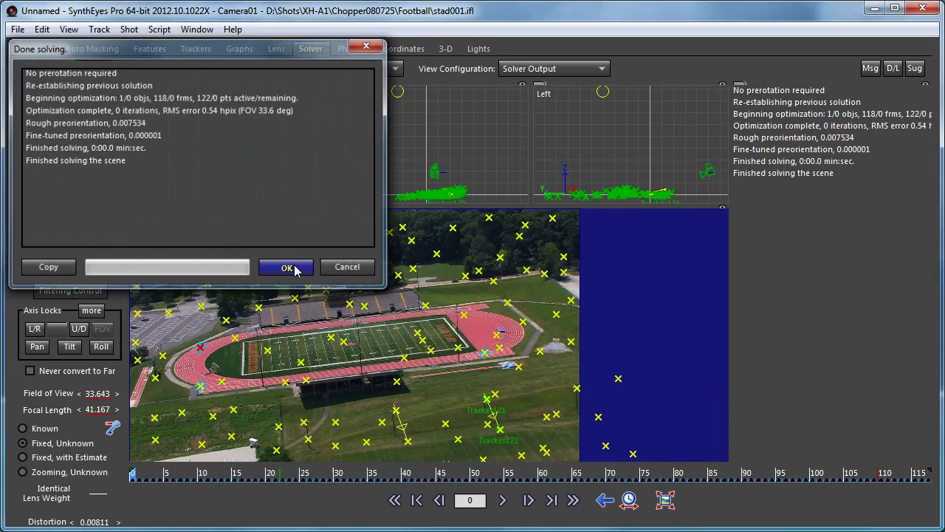
click(286, 267)
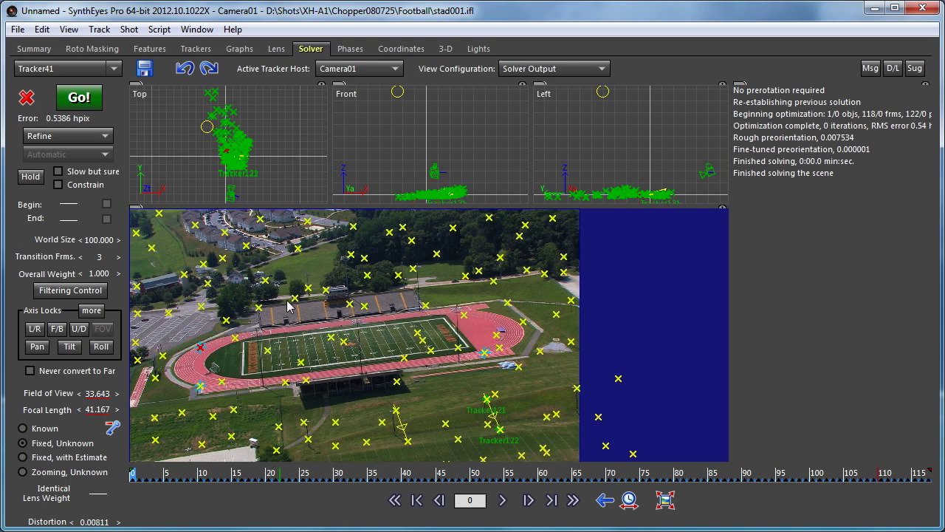
Check in the left view how the solved points line up with the ground plane.
scroll(651, 194, up, 5)
middle_drag(642, 194, 670, 200)
scroll(665, 198, up, 3)
scroll(641, 187, down, 2)
scroll(641, 188, down, 2)
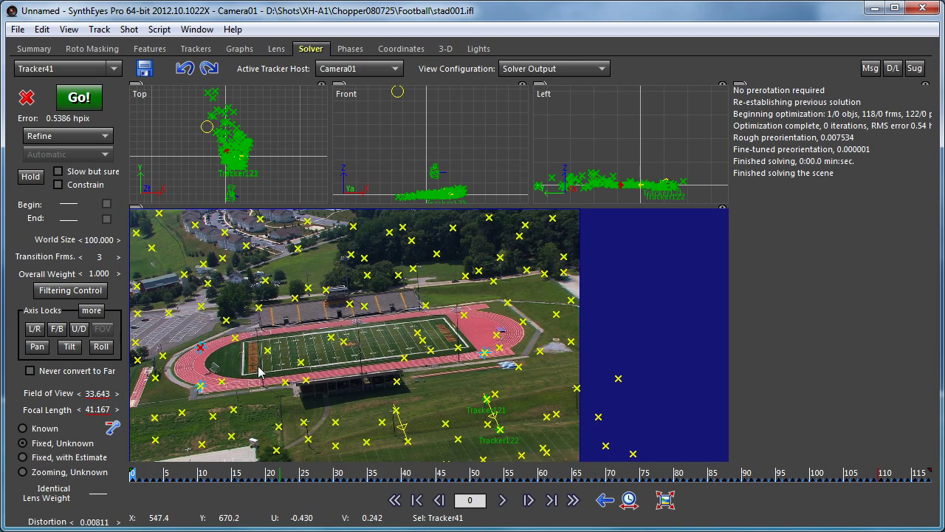
Create a tall, narrow vertical cylinder standing on the near-left part of the football field.
scroll(219, 163, up, 3)
scroll(302, 158, up, 2)
middle_drag(303, 158, 258, 157)
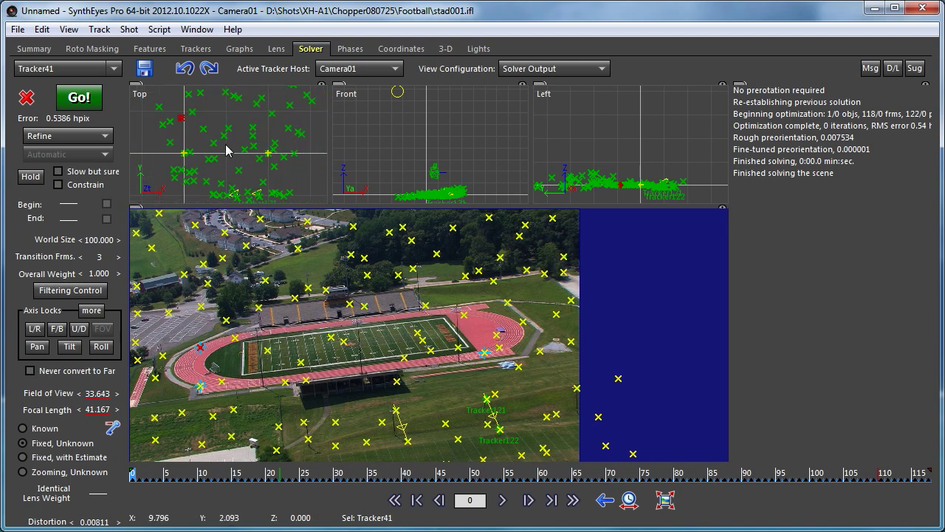
right_click(226, 151)
mouse_move(347, 170)
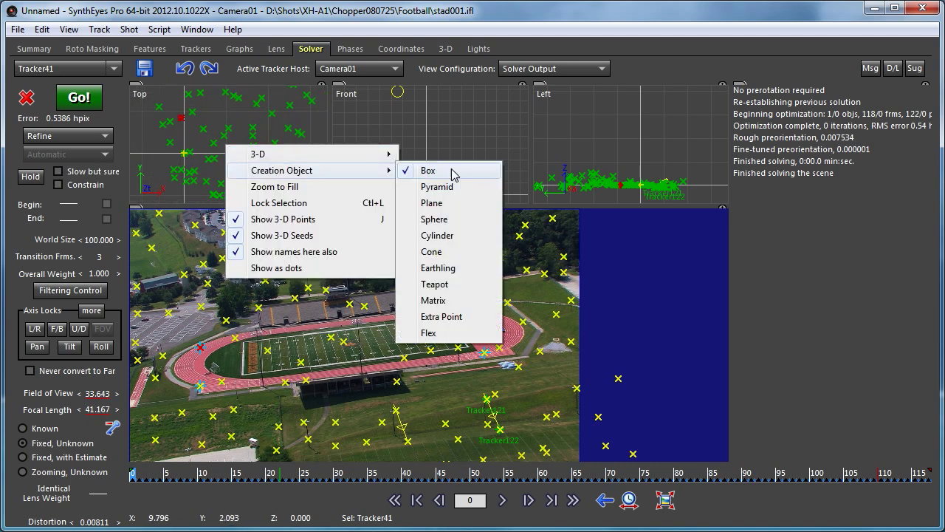
click(455, 234)
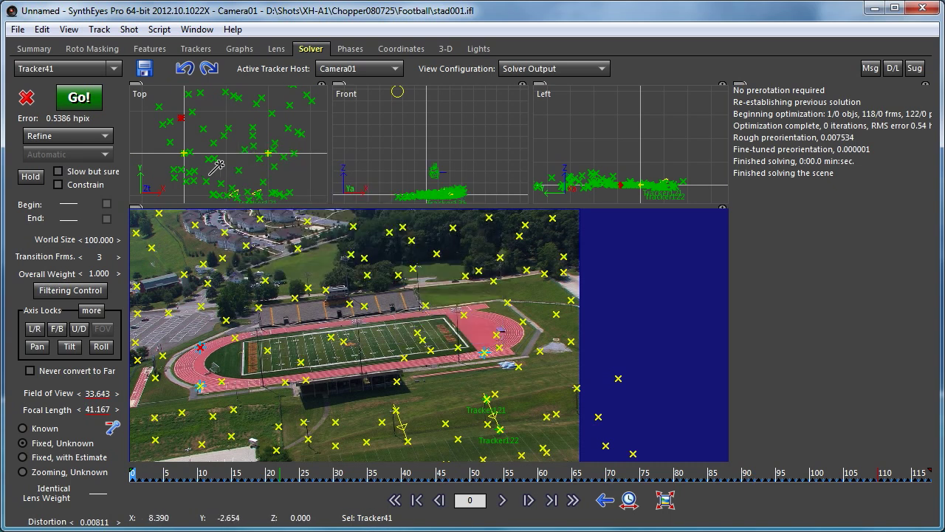
click(203, 143)
drag(203, 142, 201, 103)
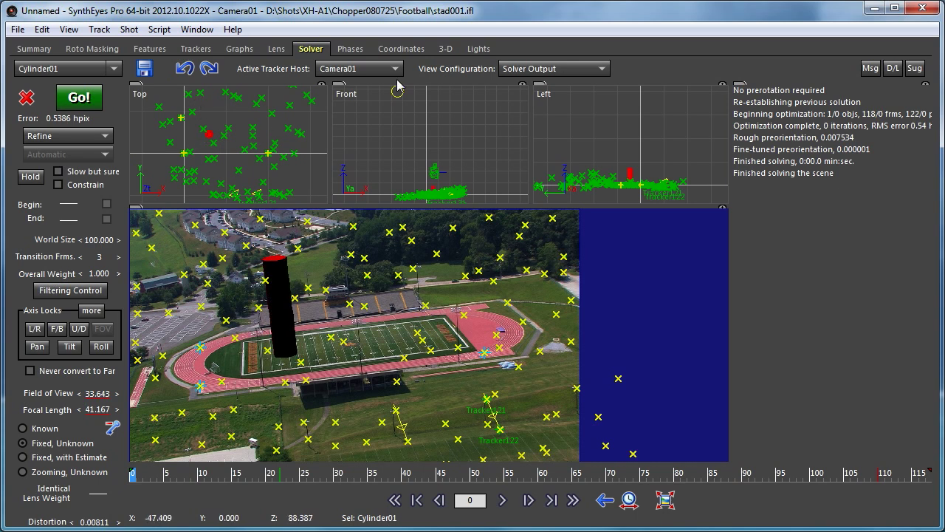
Show the scene in the Perspective view and lock that view to the camera.
click(565, 70)
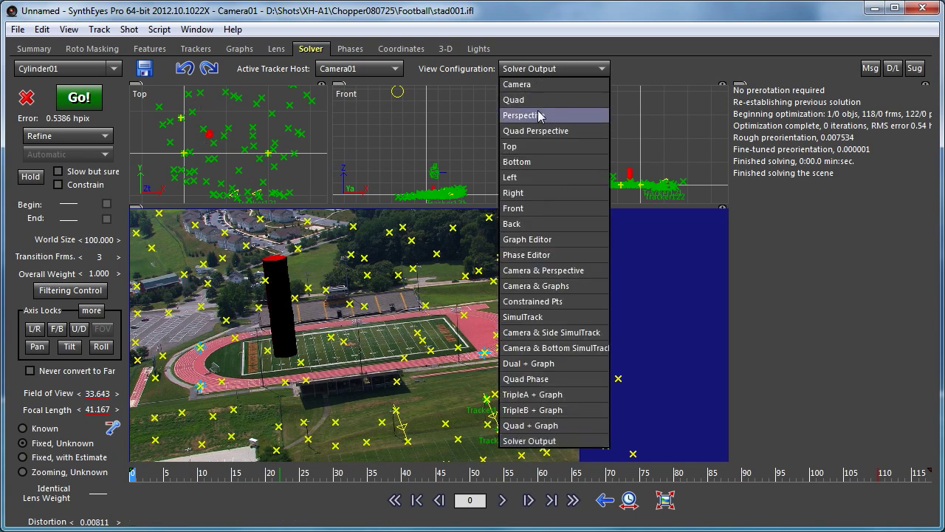
click(540, 115)
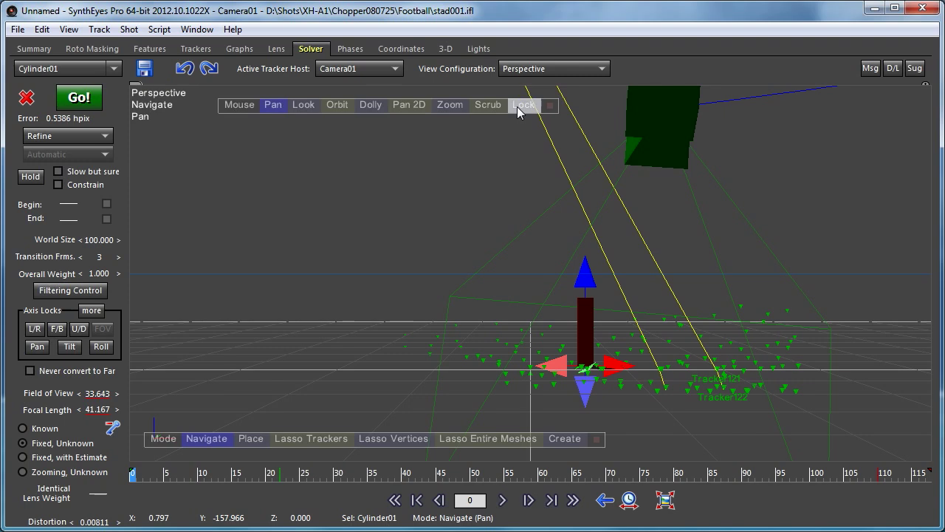
click(521, 107)
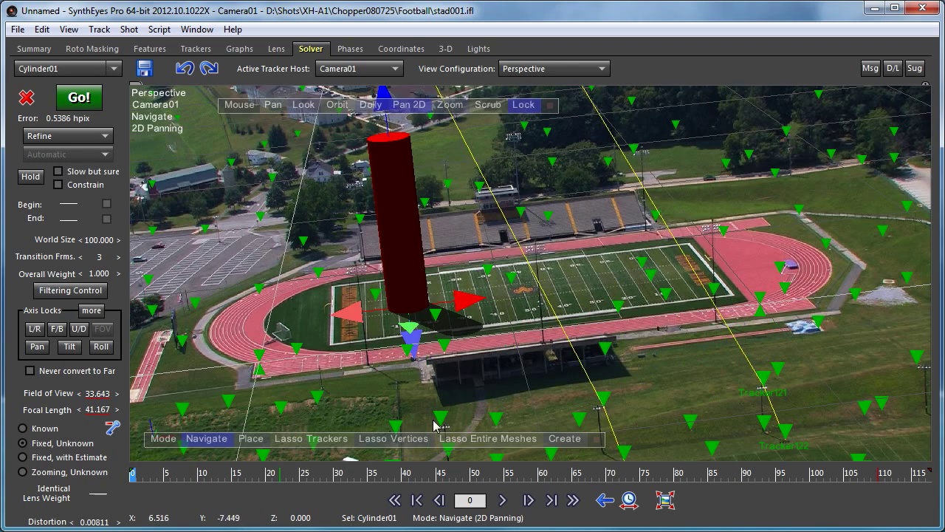